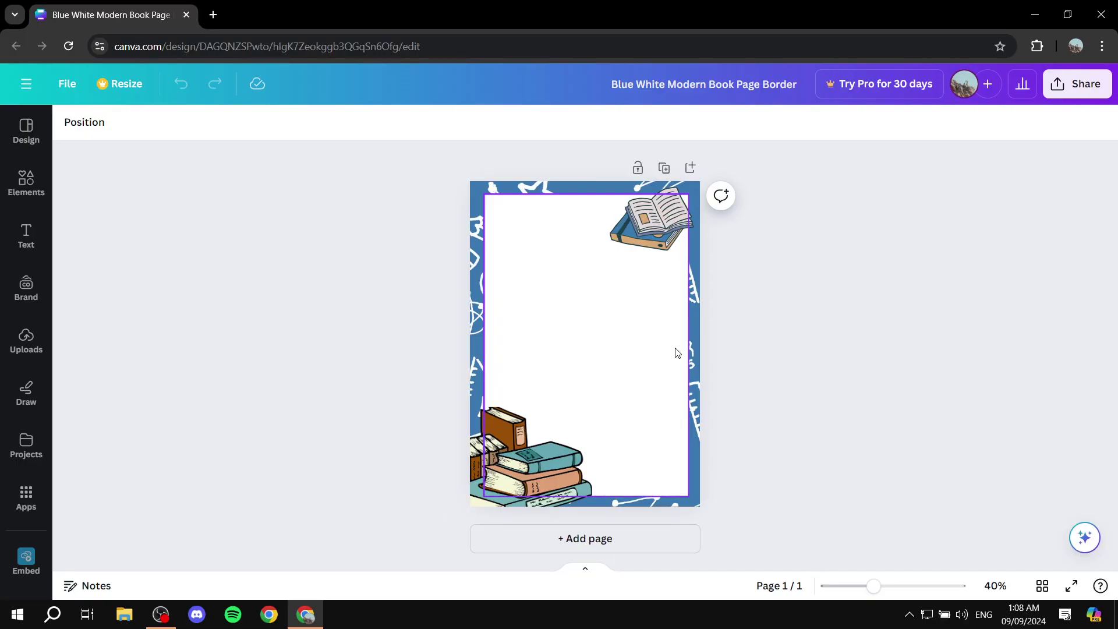
Step: Add a heading and move it up near the top of the book page
click(27, 234)
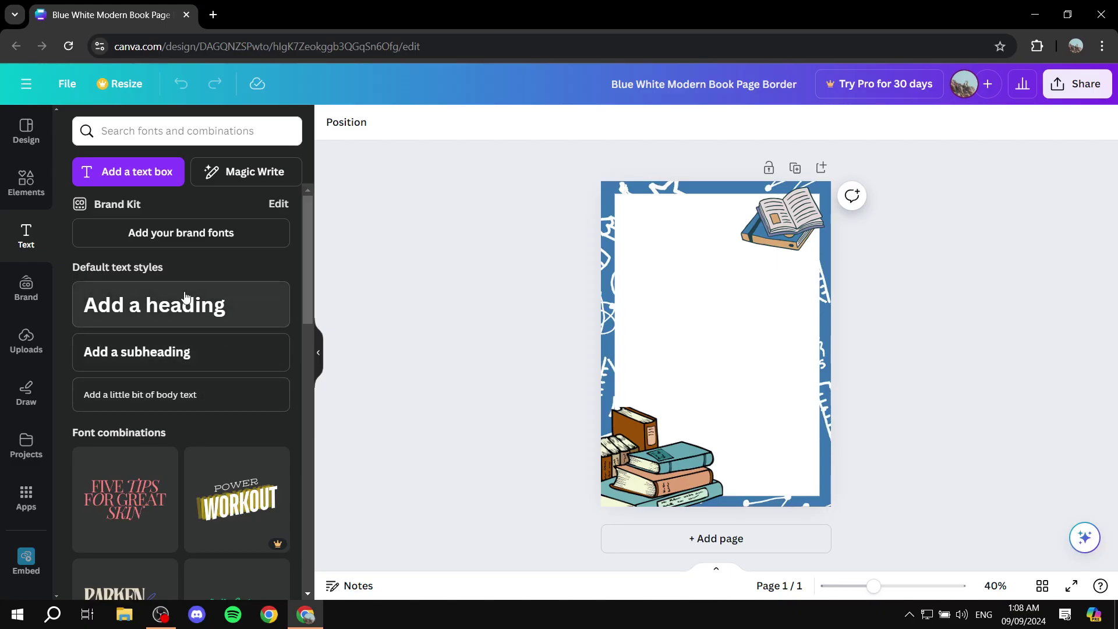
click(200, 315)
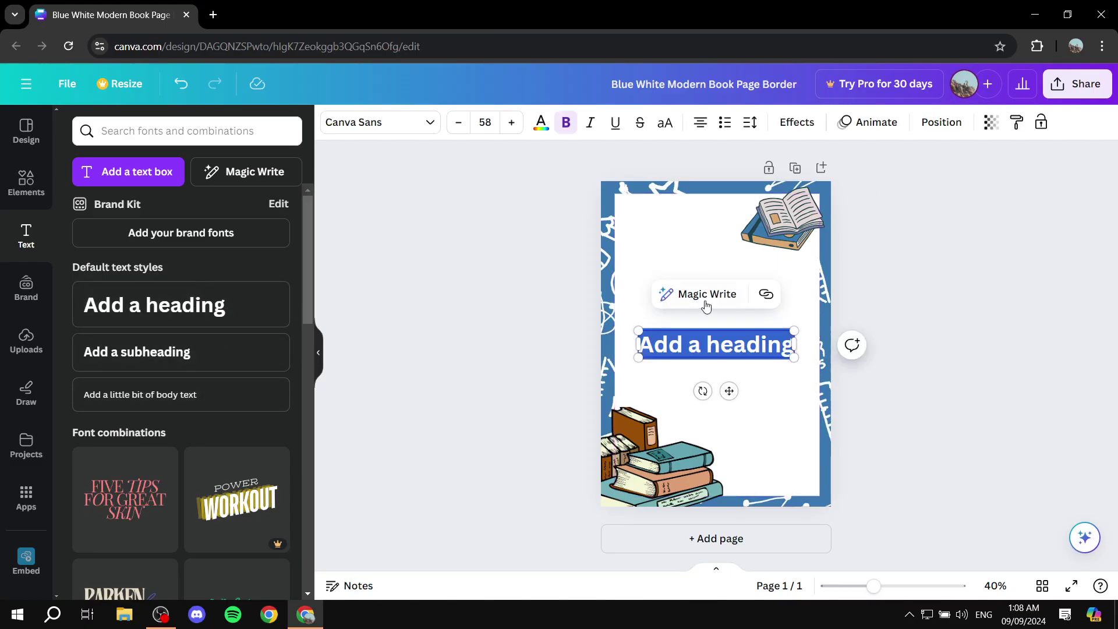
click(913, 320)
click(725, 343)
mouse_move(718, 336)
mouse_down()
mouse_move(722, 256)
mouse_move(733, 260)
mouse_up()
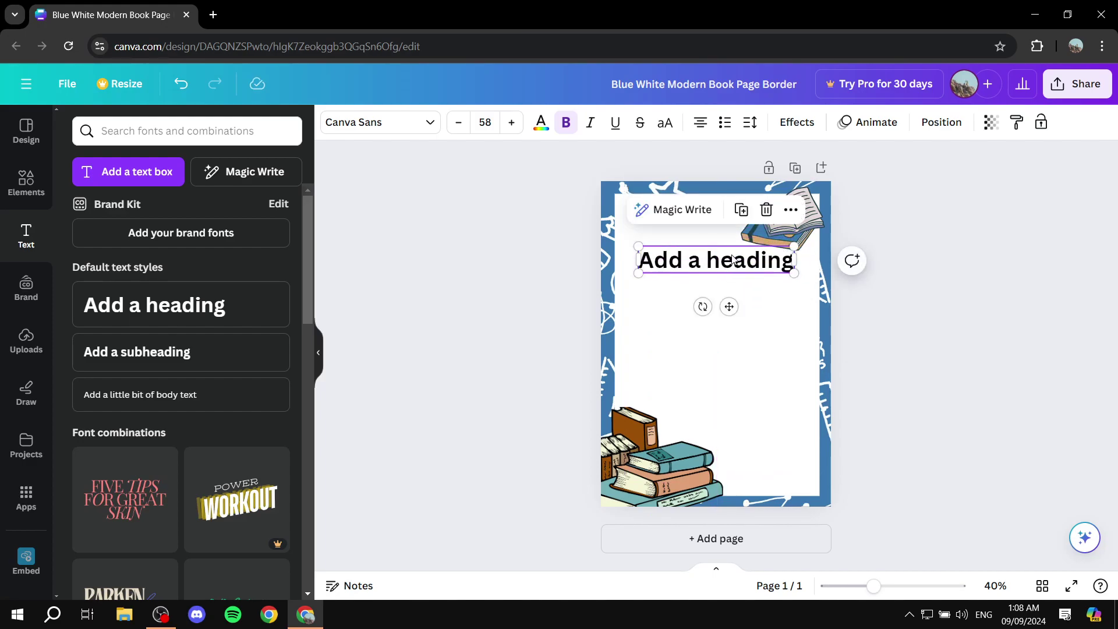
Step: Add a second heading and a subheading, spaced evenly below the first heading
click(156, 312)
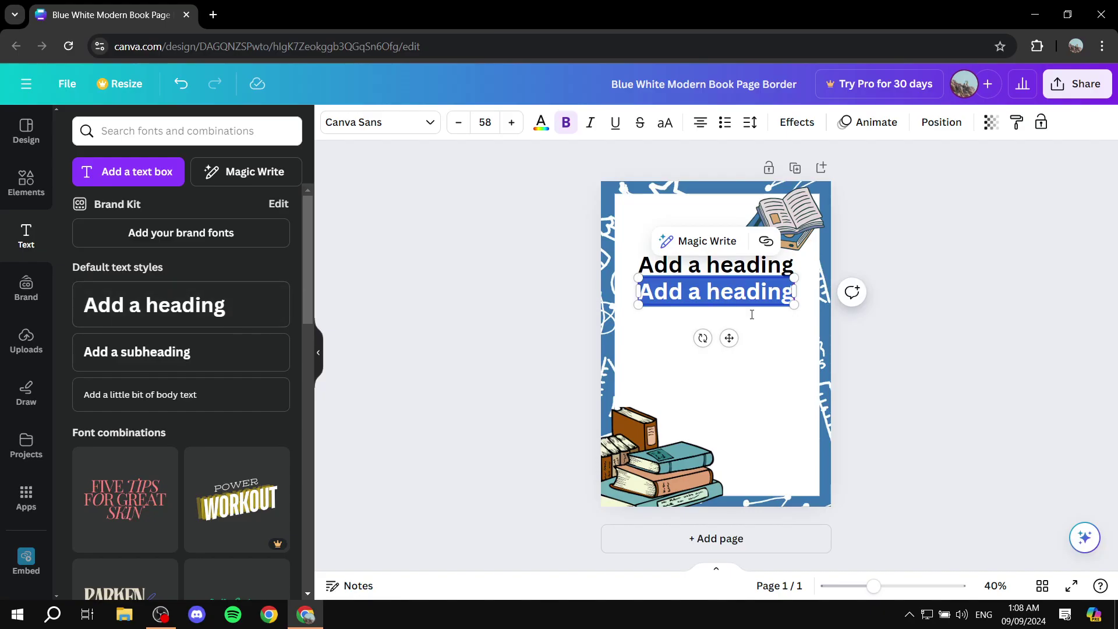
drag(736, 297, 736, 328)
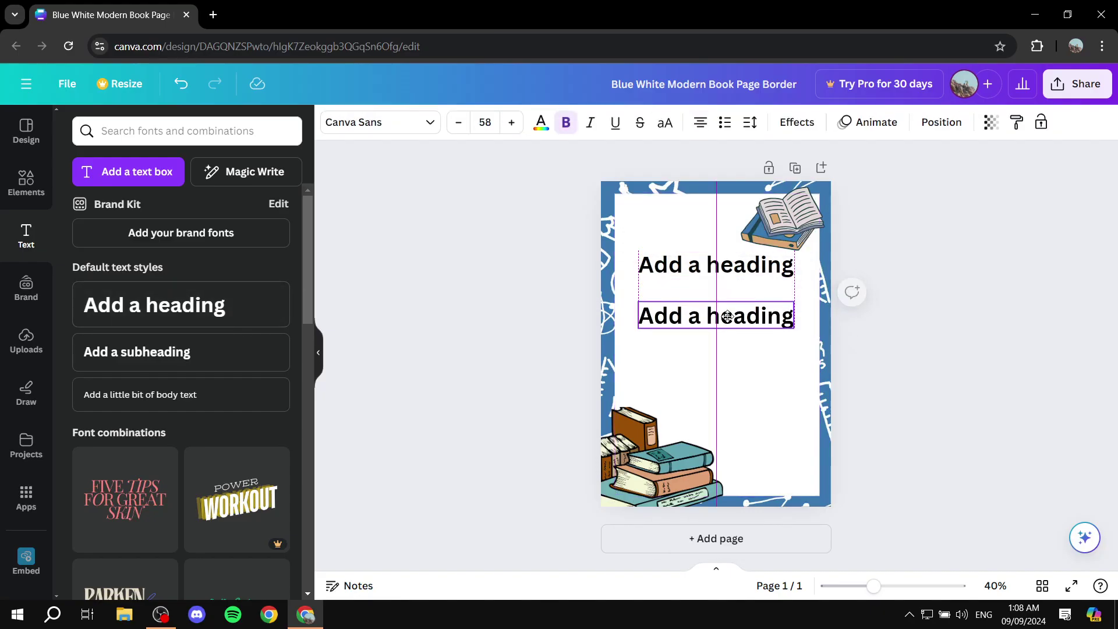
click(191, 342)
click(772, 374)
click(762, 346)
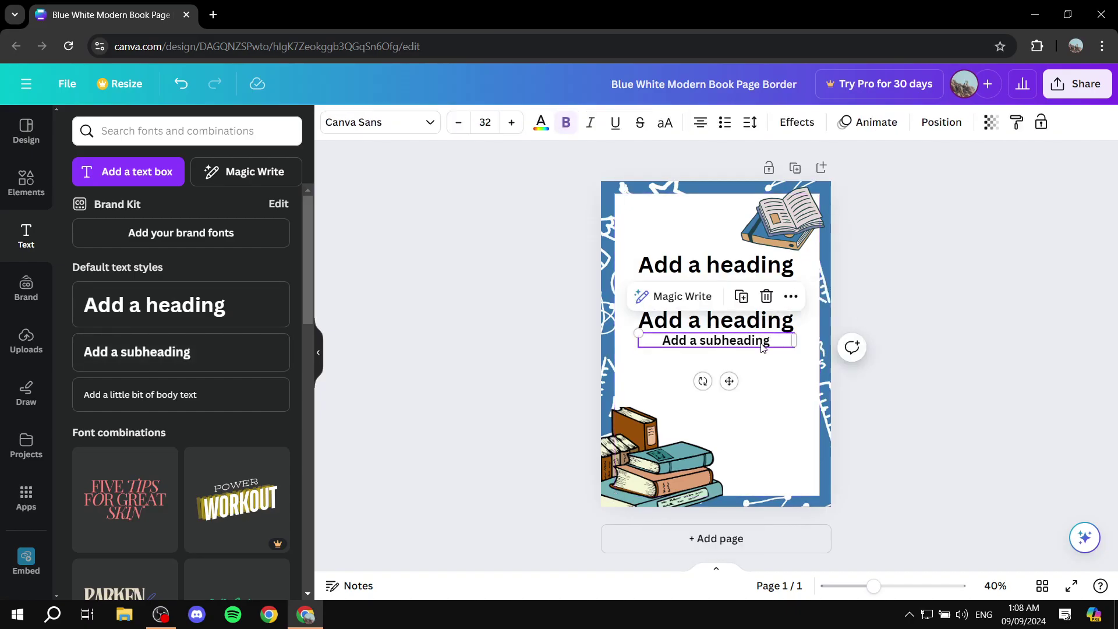
drag(763, 347, 757, 368)
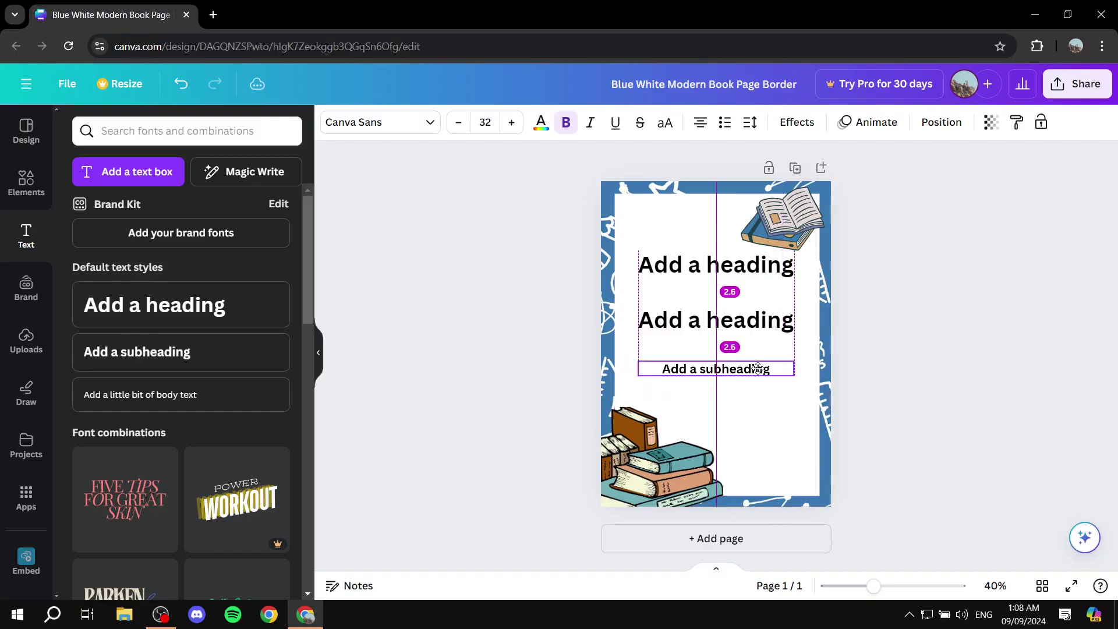
click(908, 257)
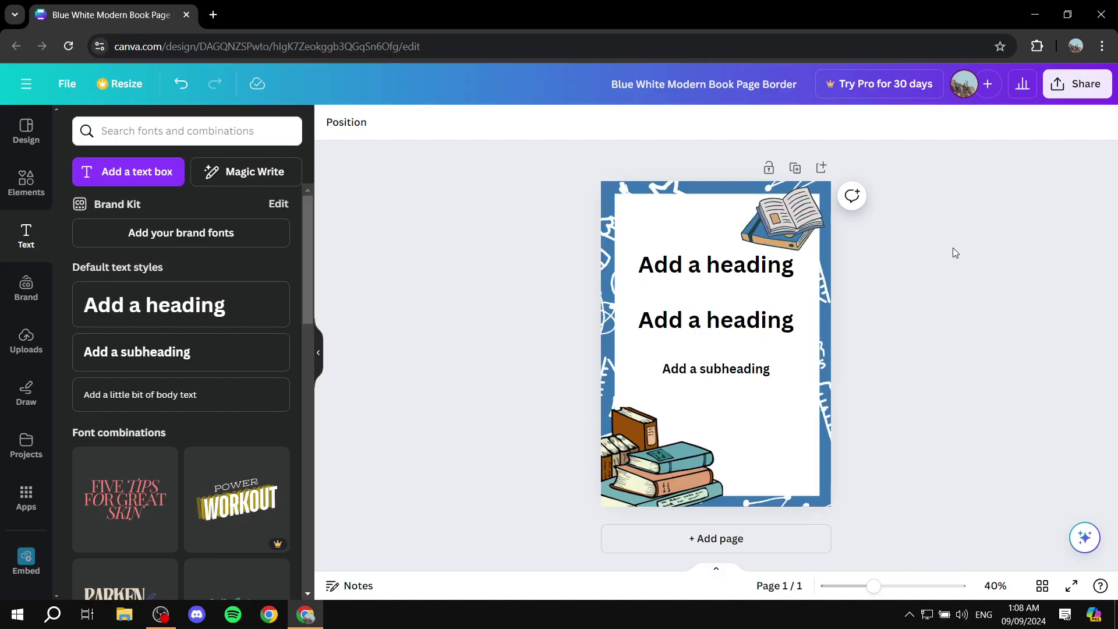
Step: Add a second page and recolour it light pinkish-grey
click(731, 539)
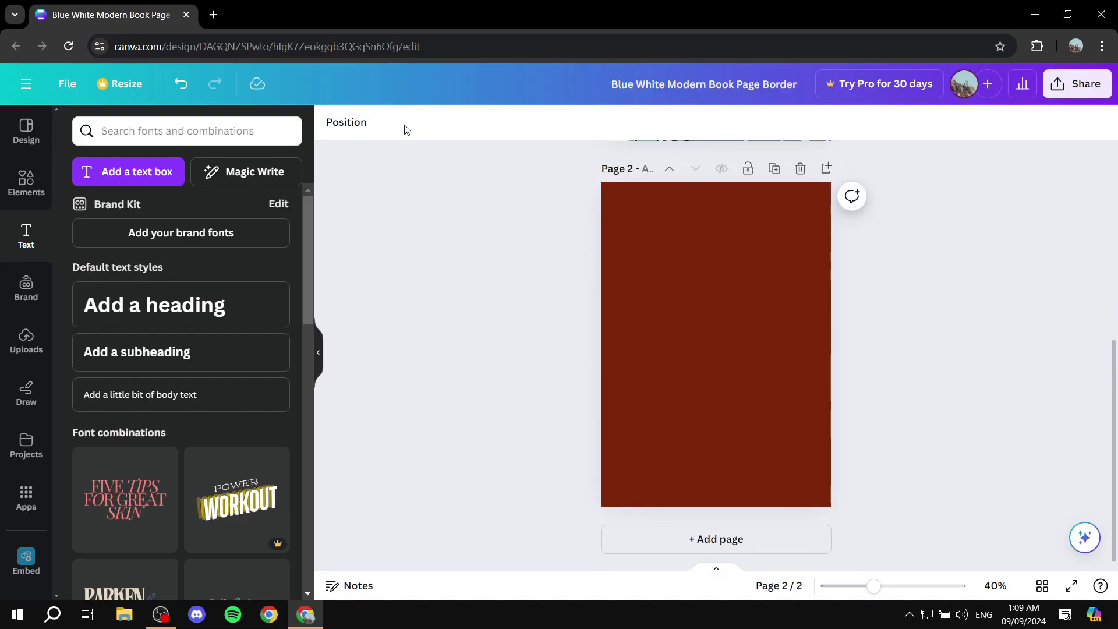
click(659, 278)
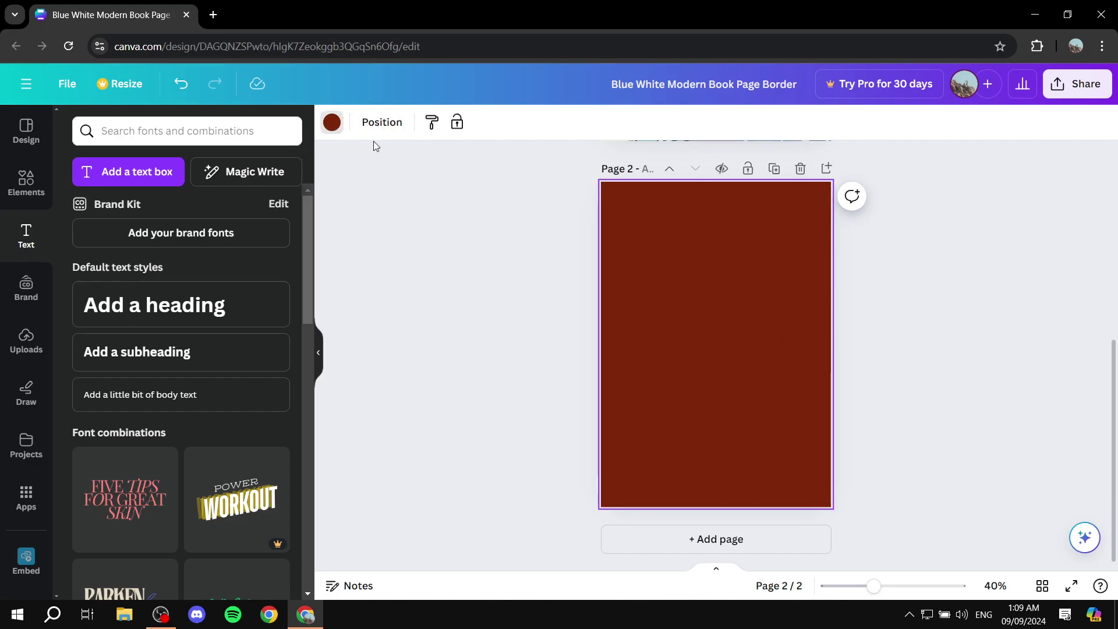
click(331, 121)
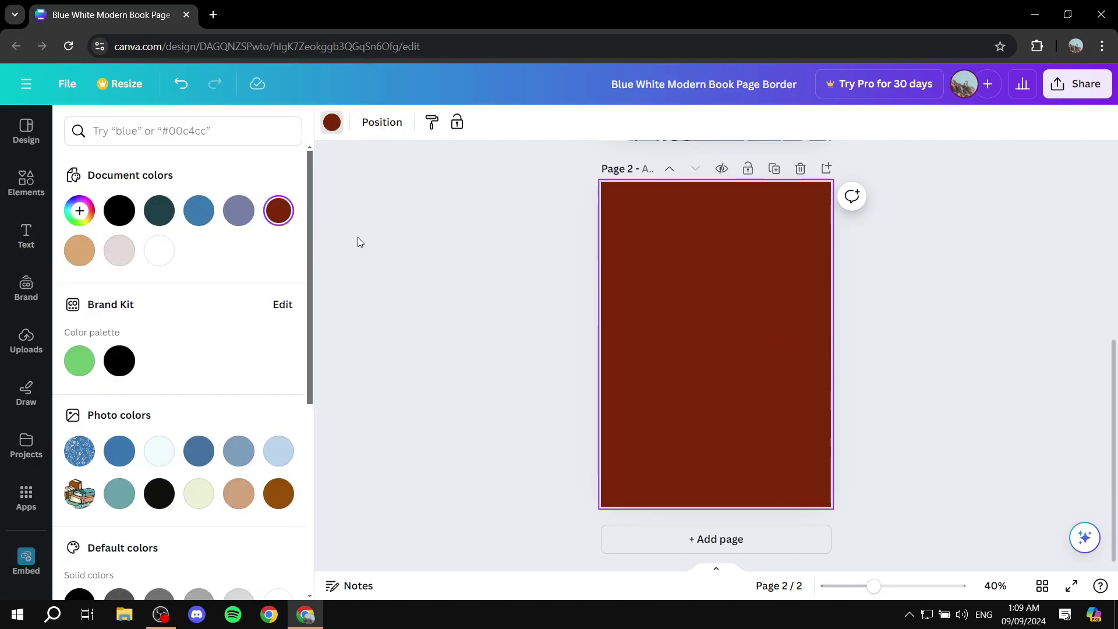
click(119, 250)
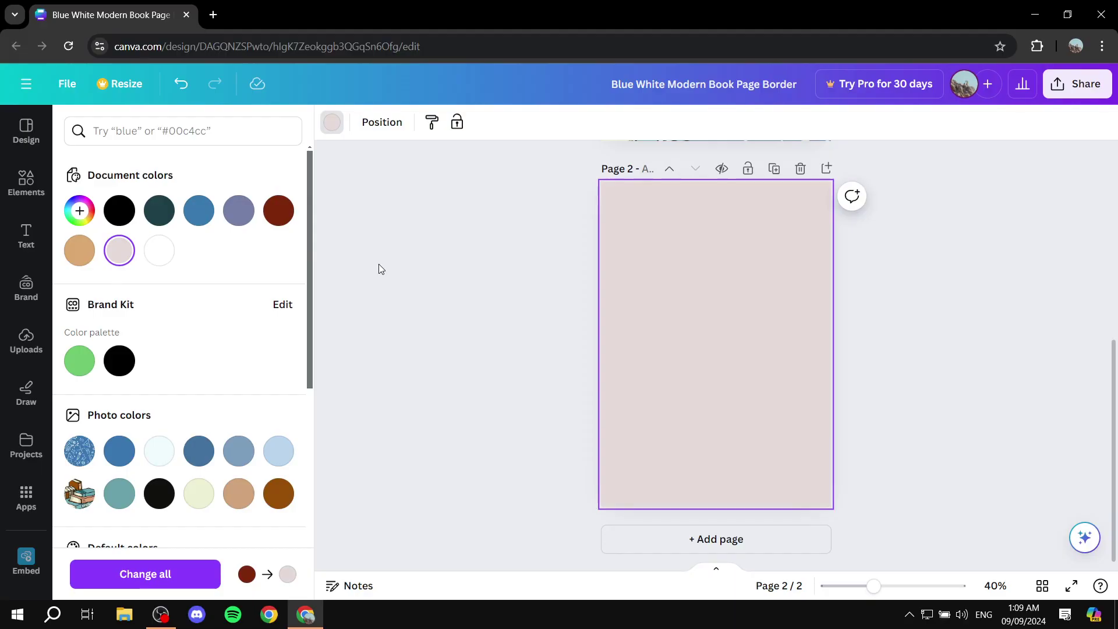
key(Escape)
Step: Delete the blank second page
click(438, 366)
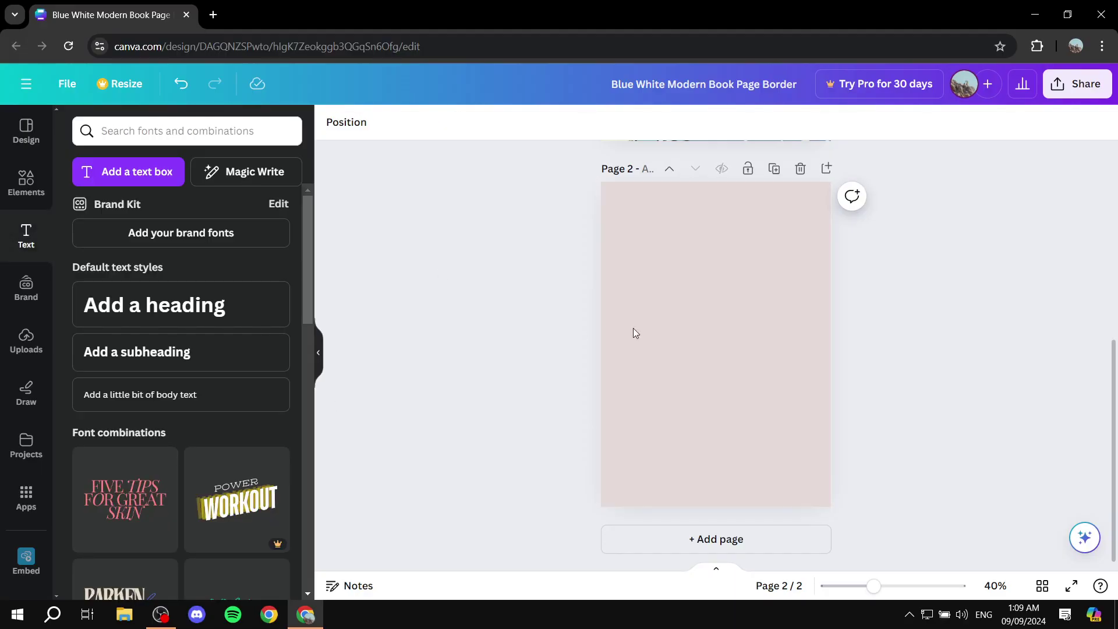
scroll(633, 328, up, 3)
scroll(703, 352, up, 3)
scroll(845, 304, down, 3)
click(632, 298)
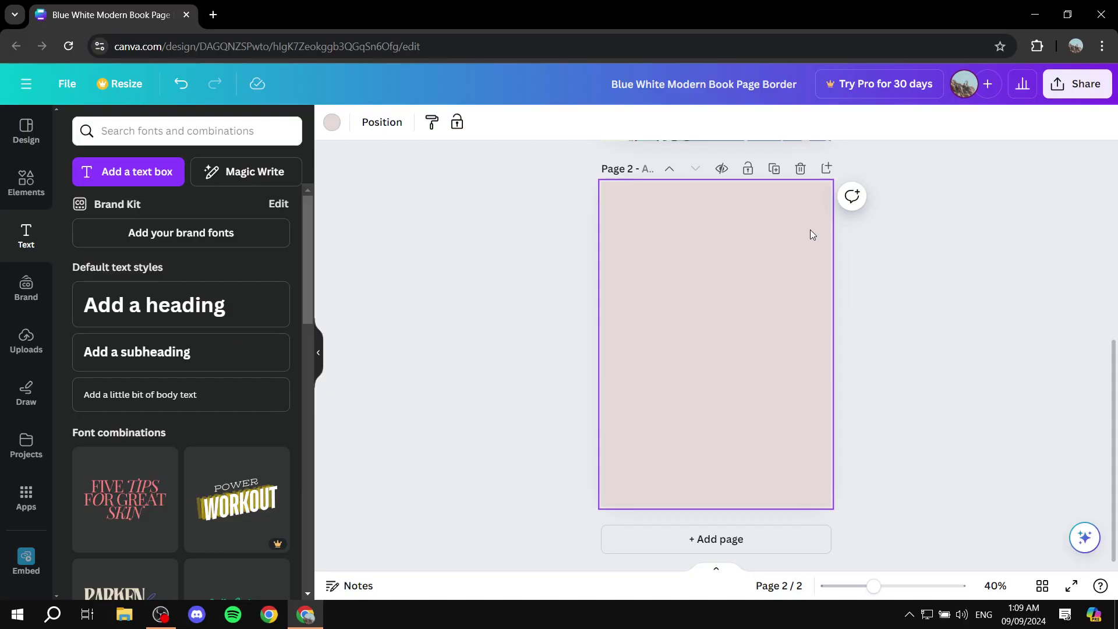
click(801, 167)
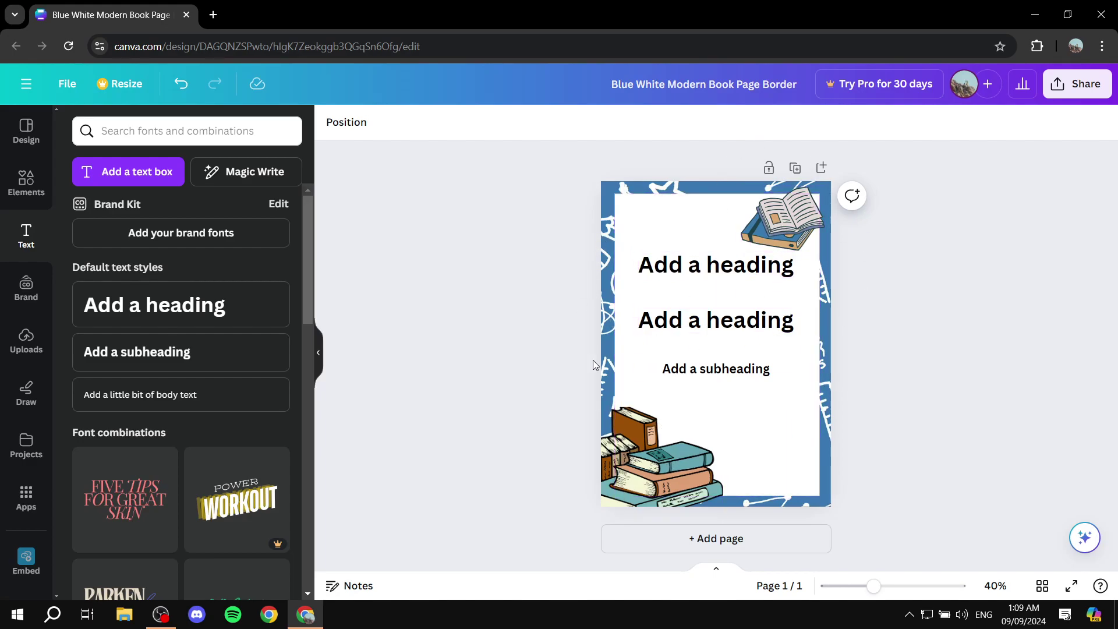
Step: Nudge the subheading slightly lower and duplicate the bordered book page
drag(730, 373, 730, 385)
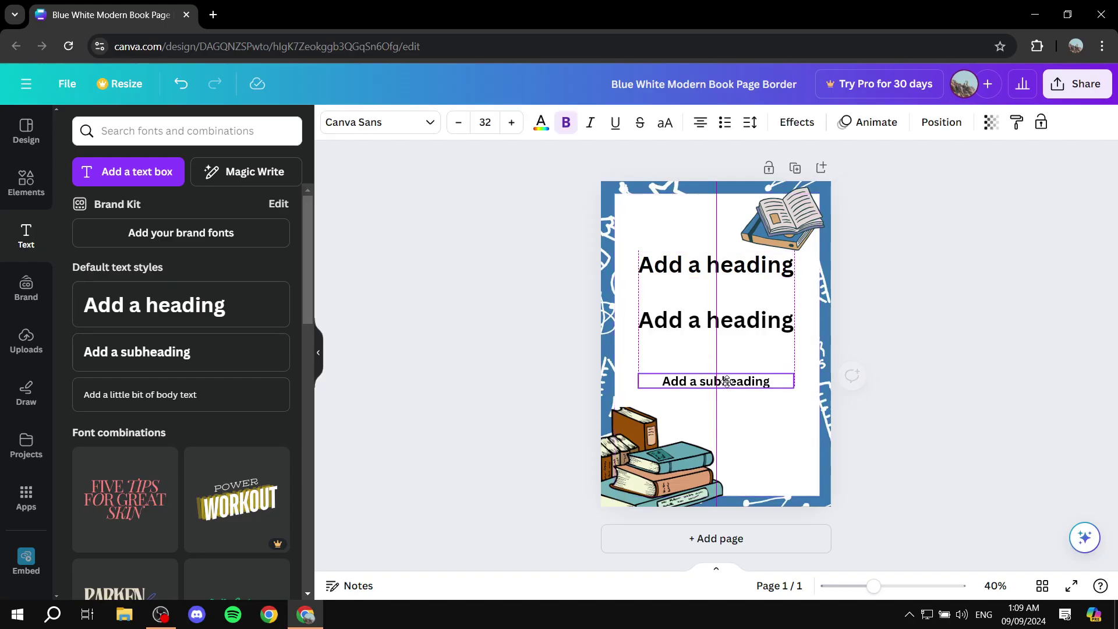
click(915, 305)
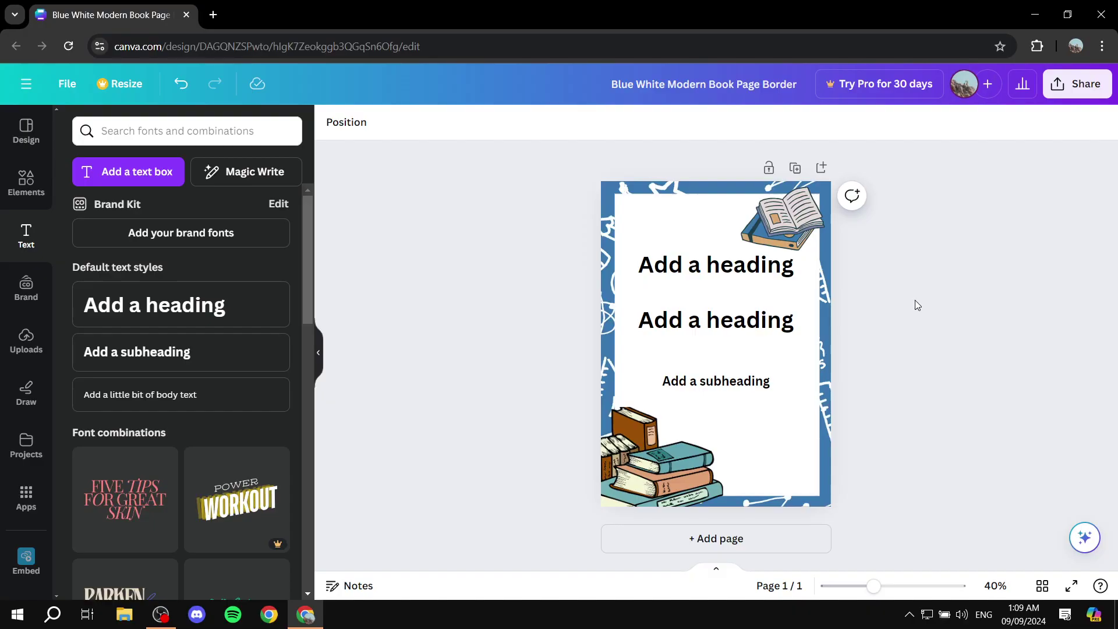
click(796, 169)
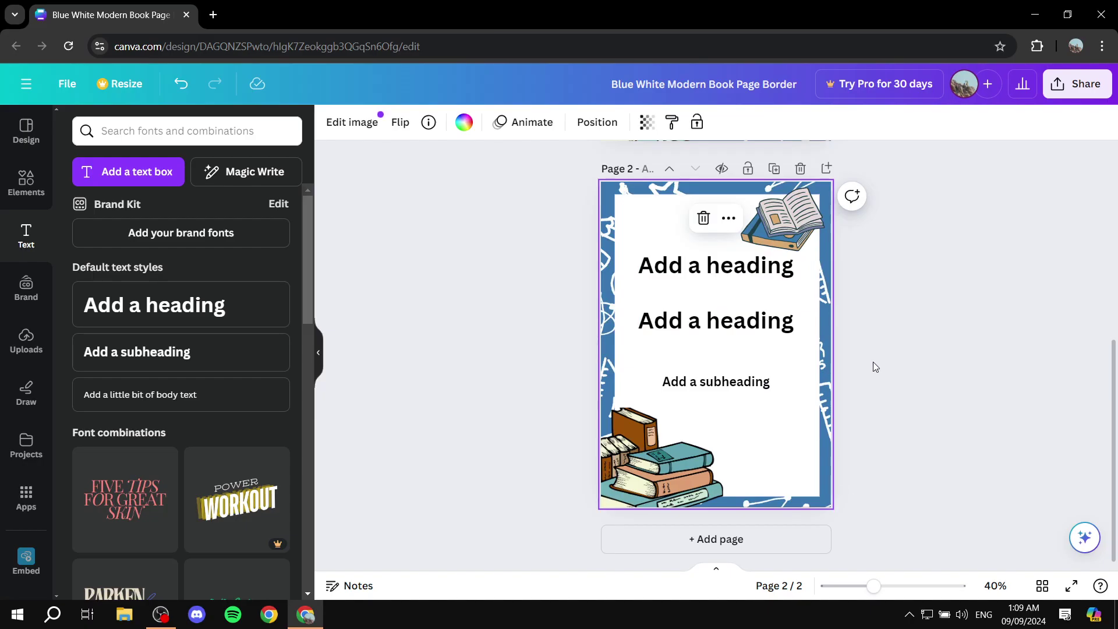
scroll(910, 310, up, 5)
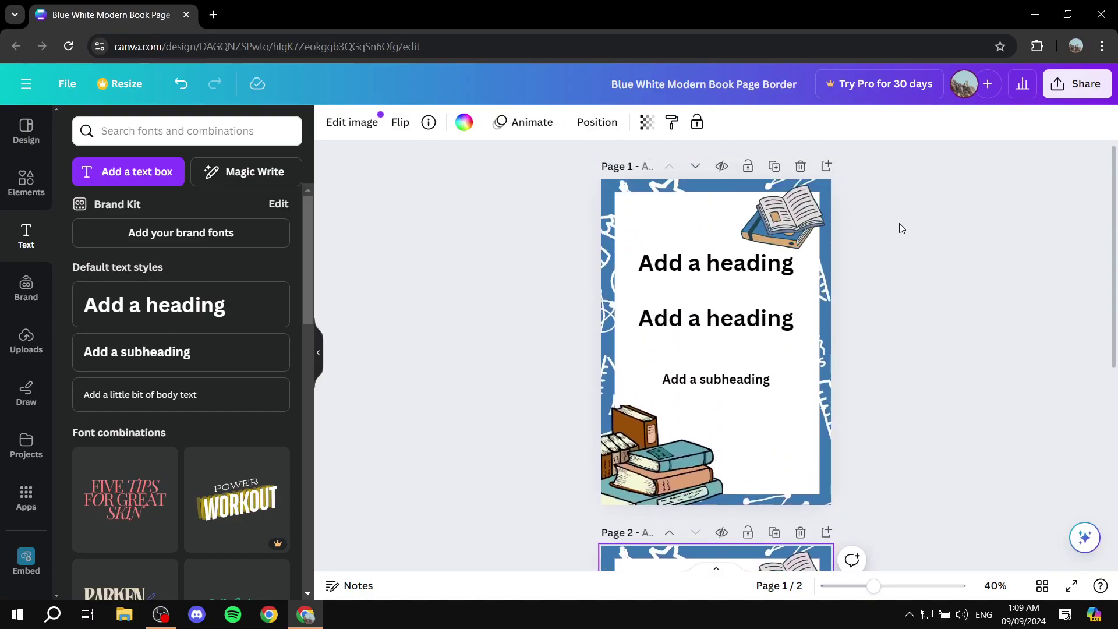
scroll(899, 236, down, 3)
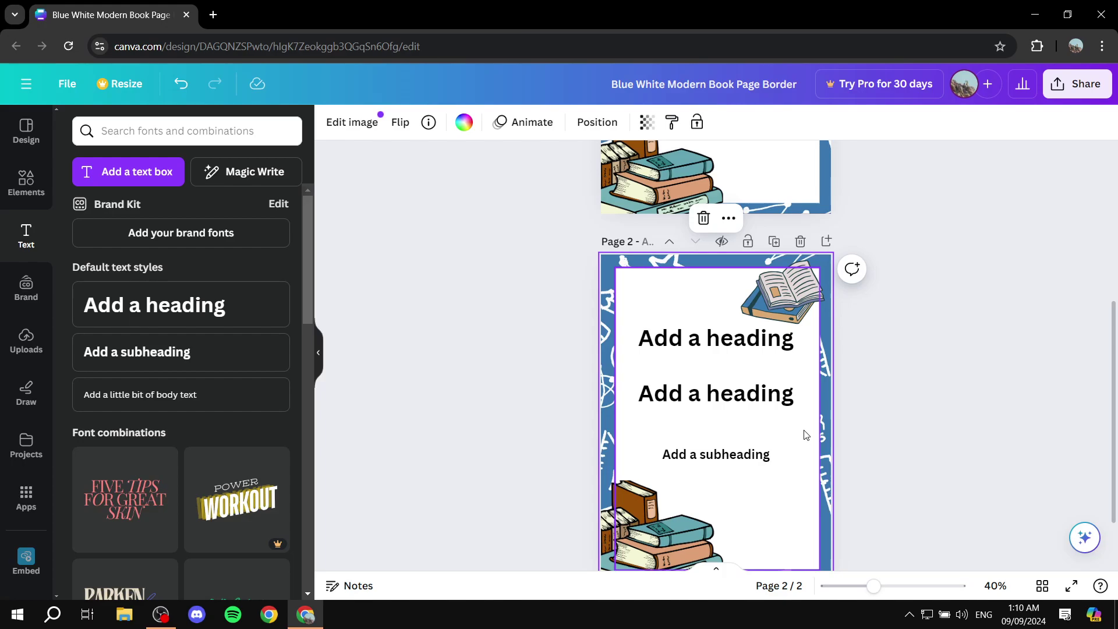
Step: Wrap page 2's top heading onto two lines before 'text', and lower the second heading slightly
click(717, 332)
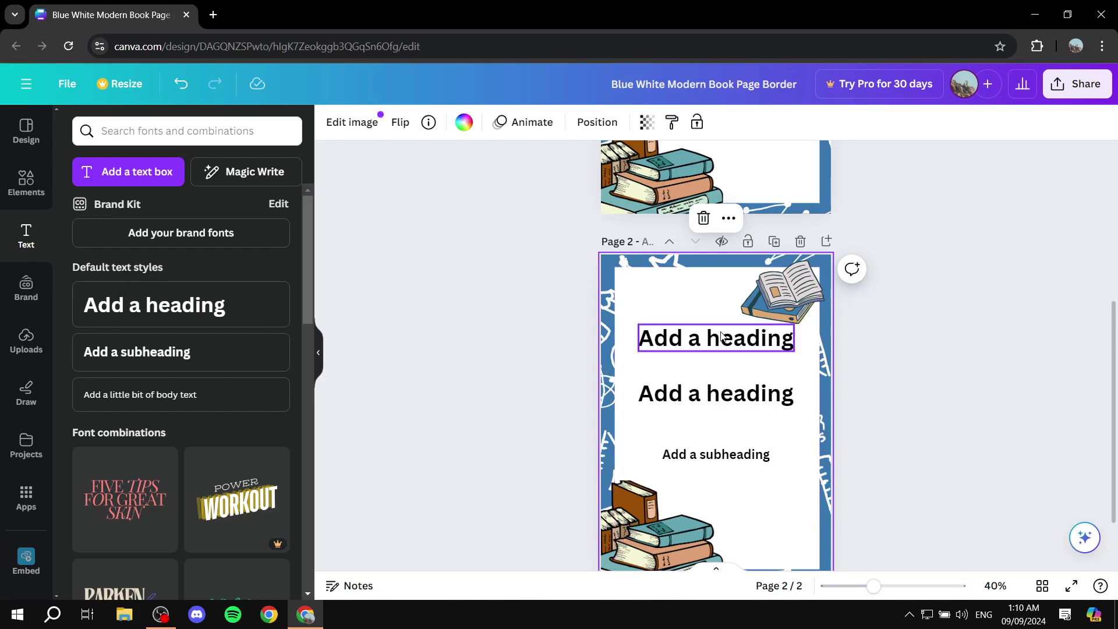
click(734, 337)
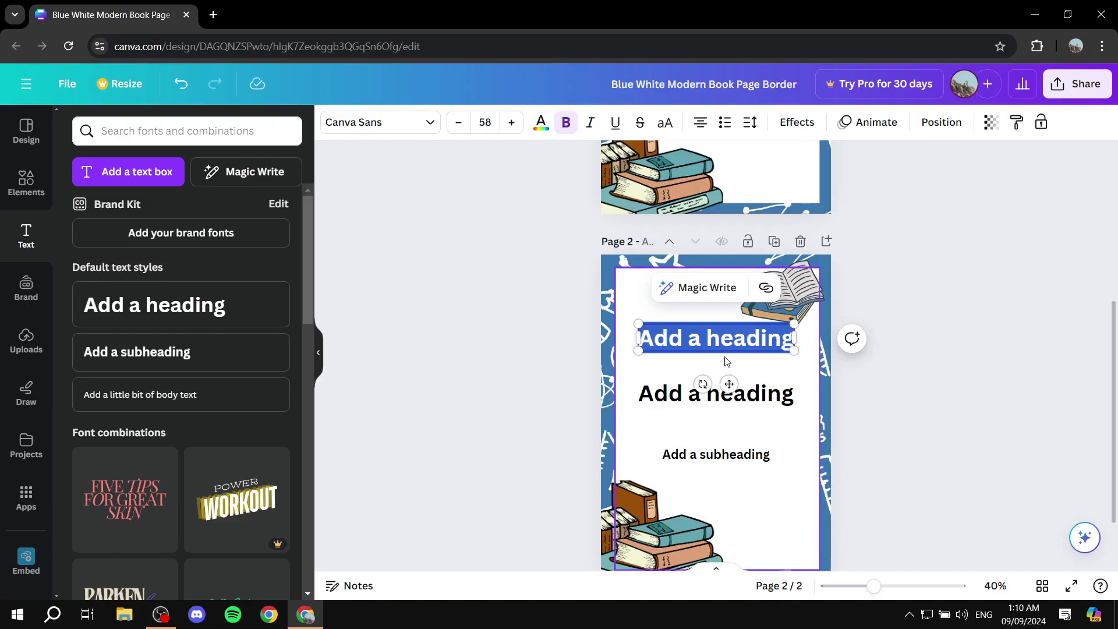
text(Add some)
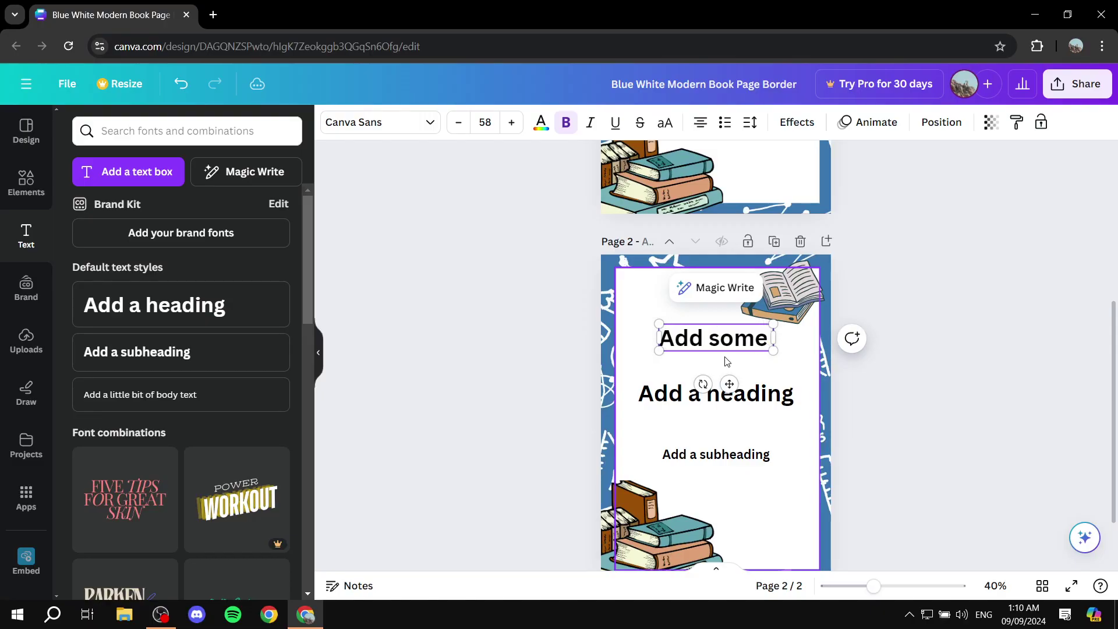
text( test)
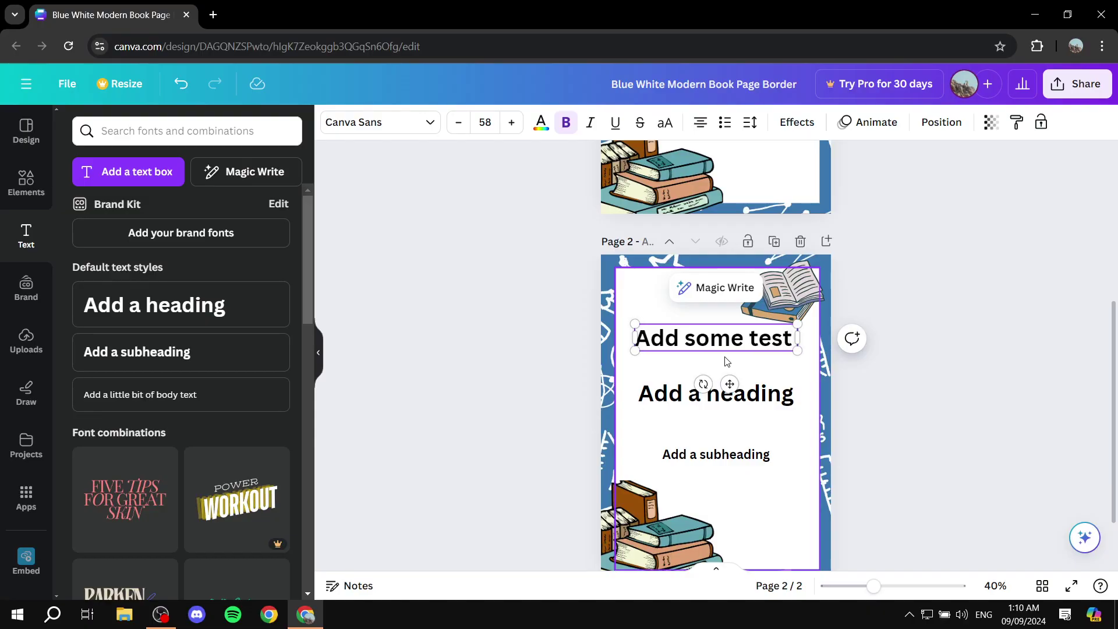
text( text)
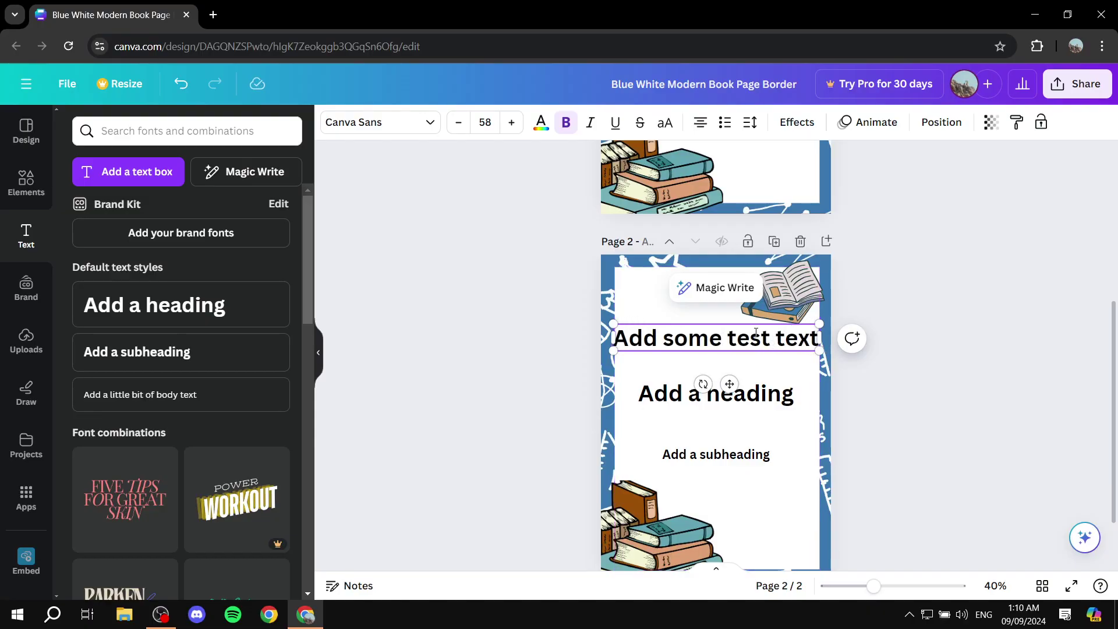
click(776, 337)
key(Return)
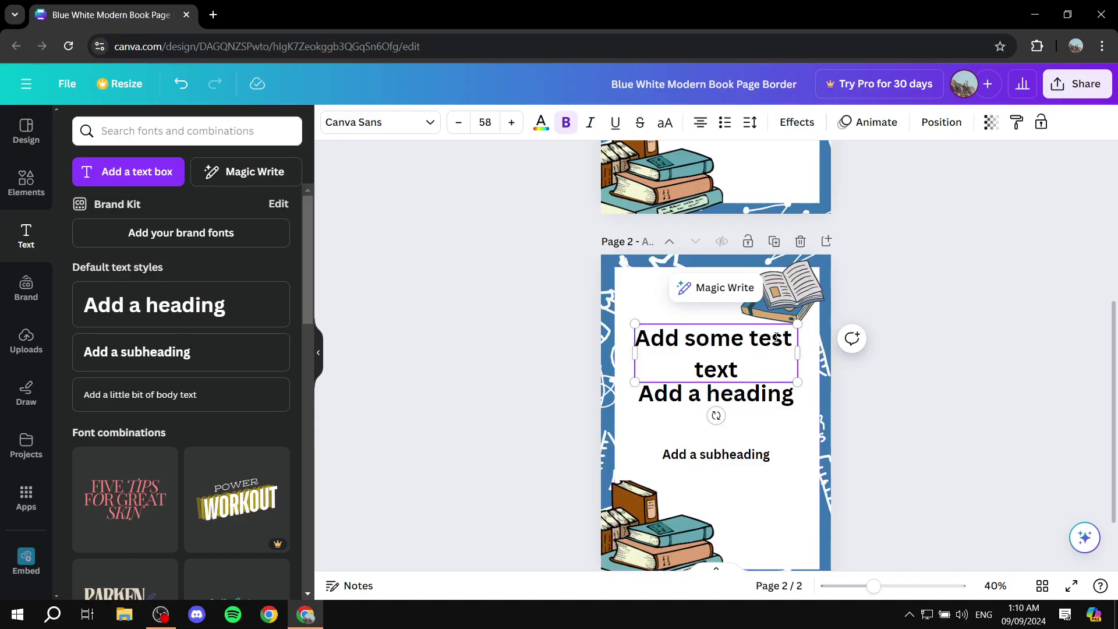
drag(744, 365, 745, 349)
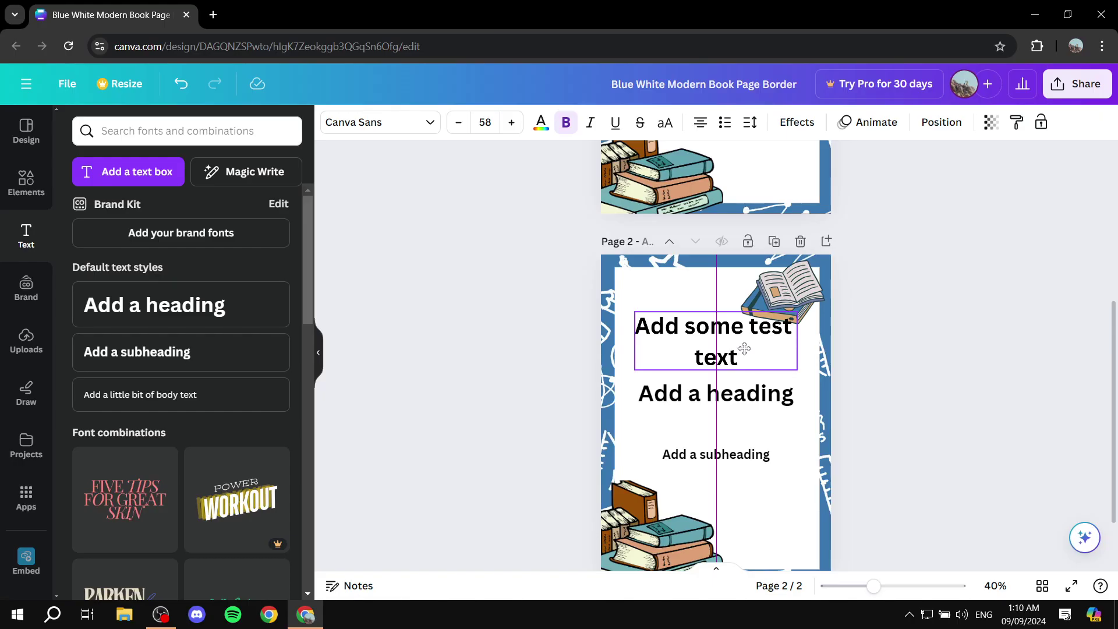
click(735, 395)
drag(733, 392, 734, 402)
Step: Retype page 2's texts as 'Change this' and 'Another test', then re-centre the top heading
double_click(744, 408)
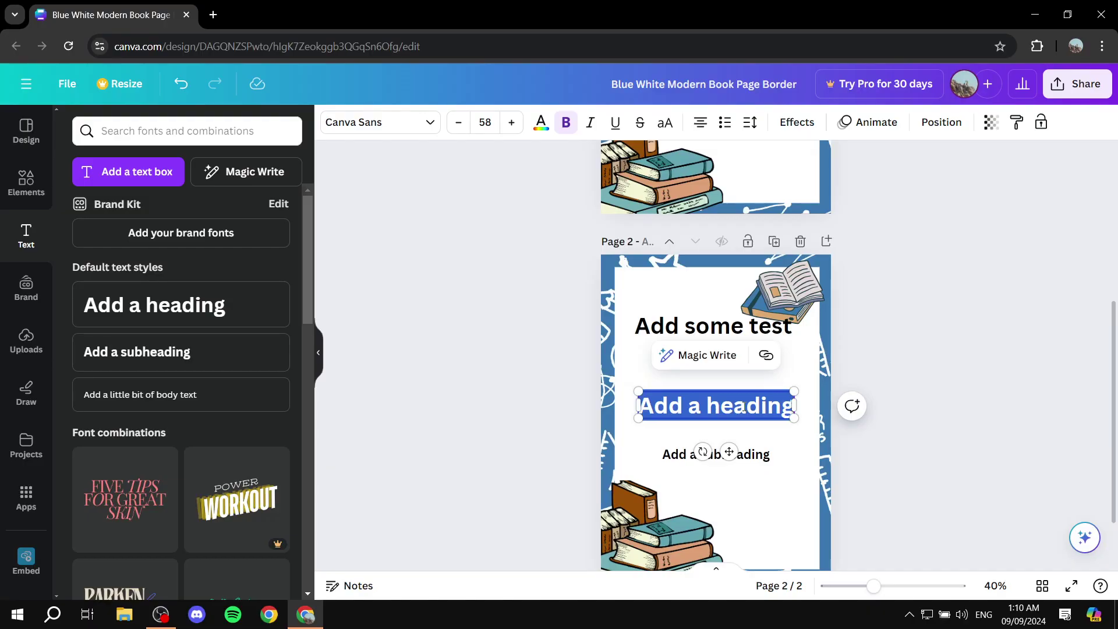
text(Ch)
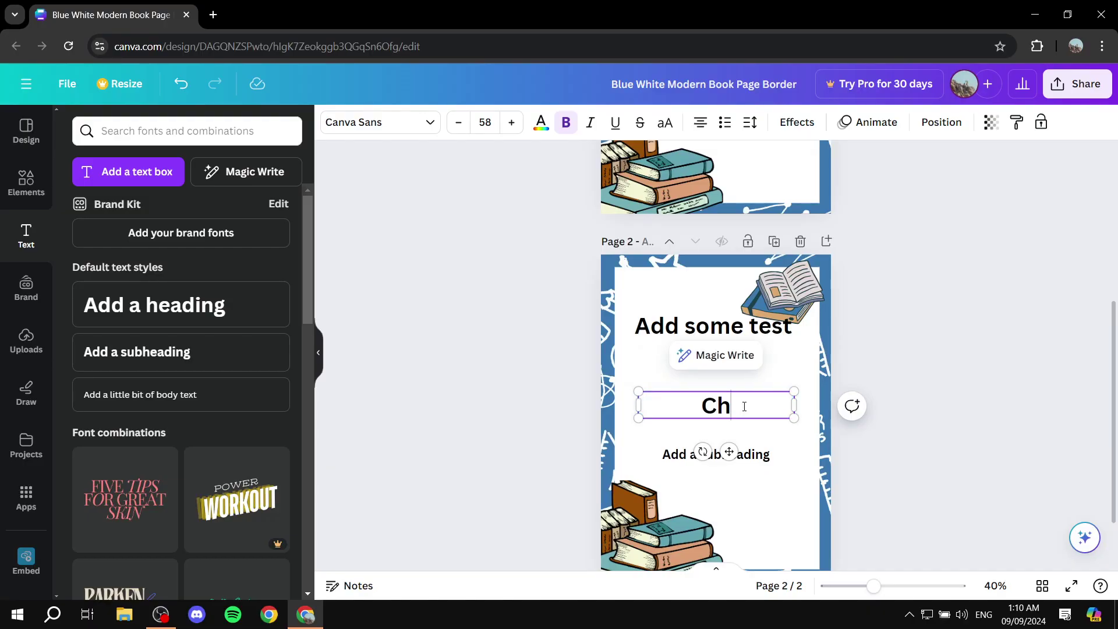
text(ange this)
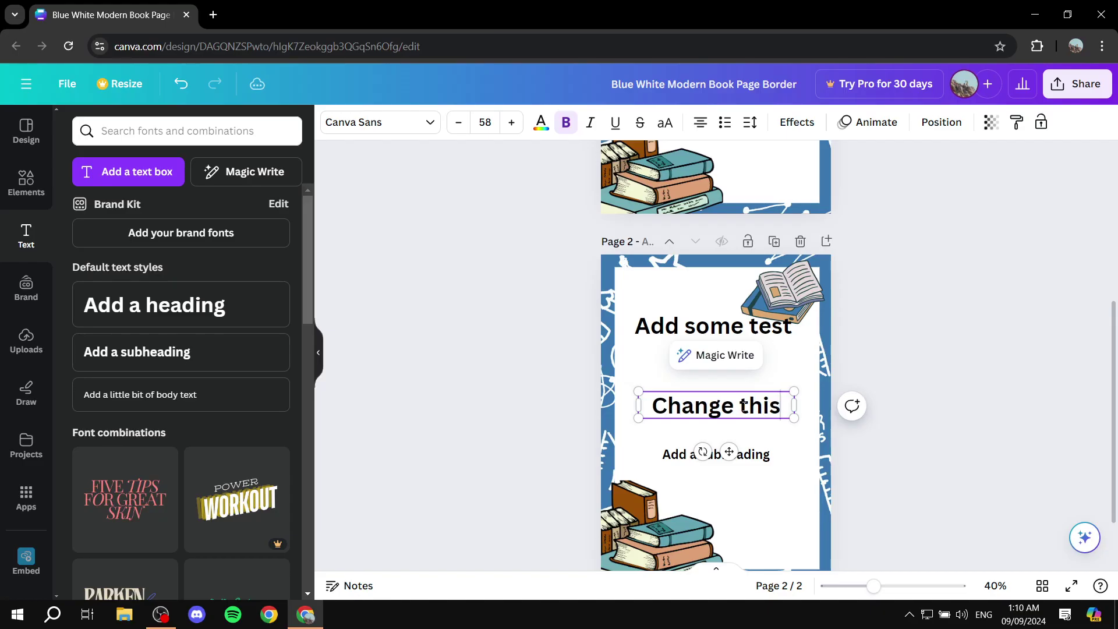
click(938, 397)
click(743, 455)
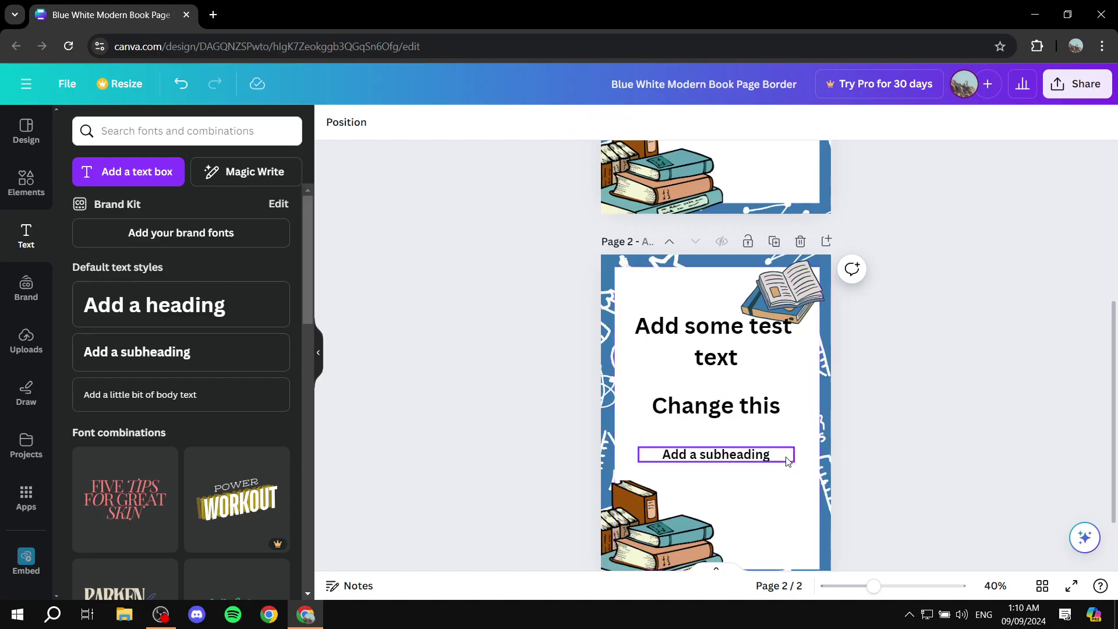
double_click(740, 465)
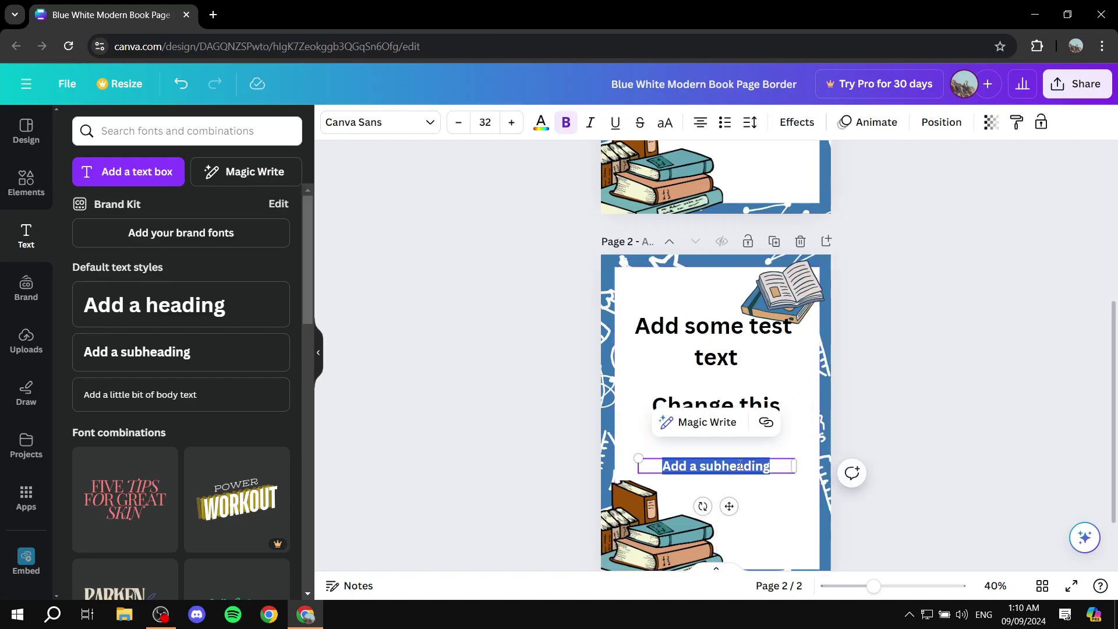
text(Another test)
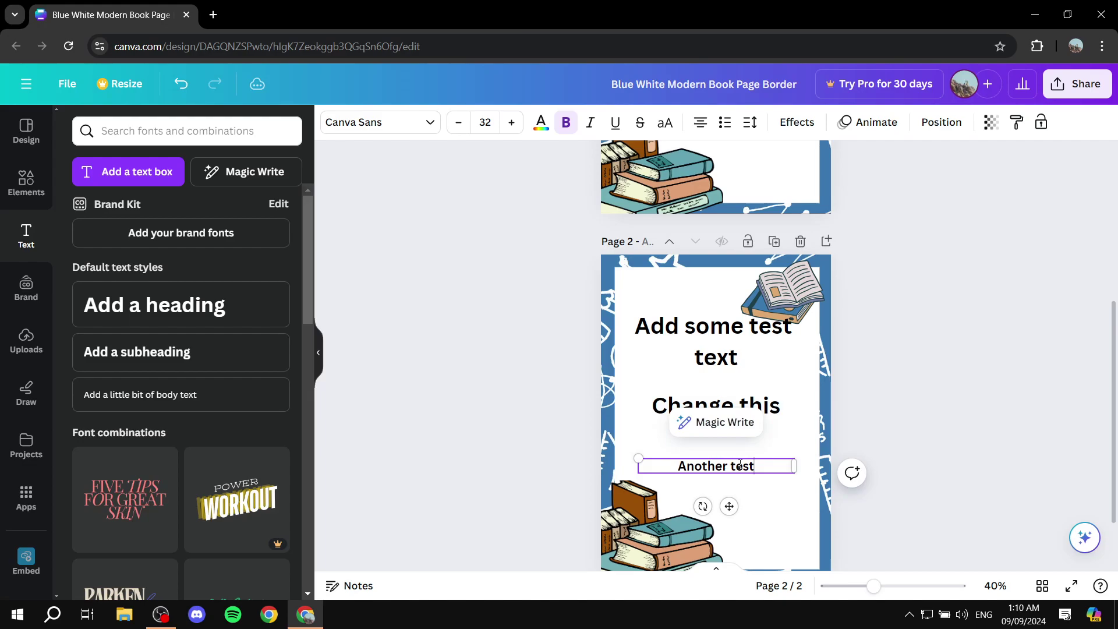
click(942, 338)
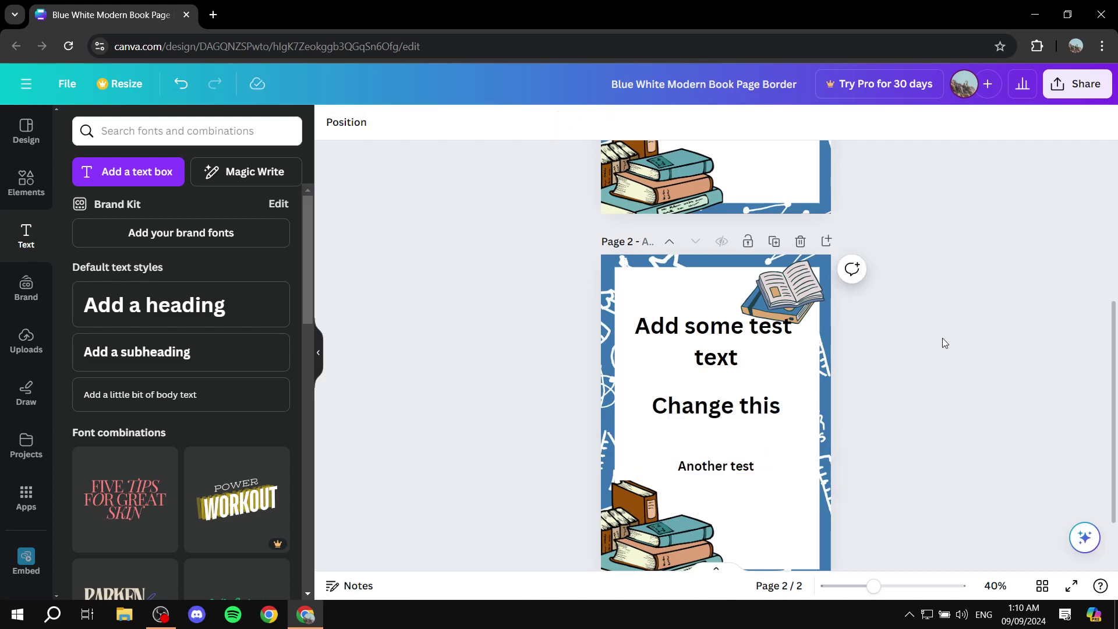
click(723, 340)
drag(710, 348, 702, 343)
scroll(999, 289, up, 1)
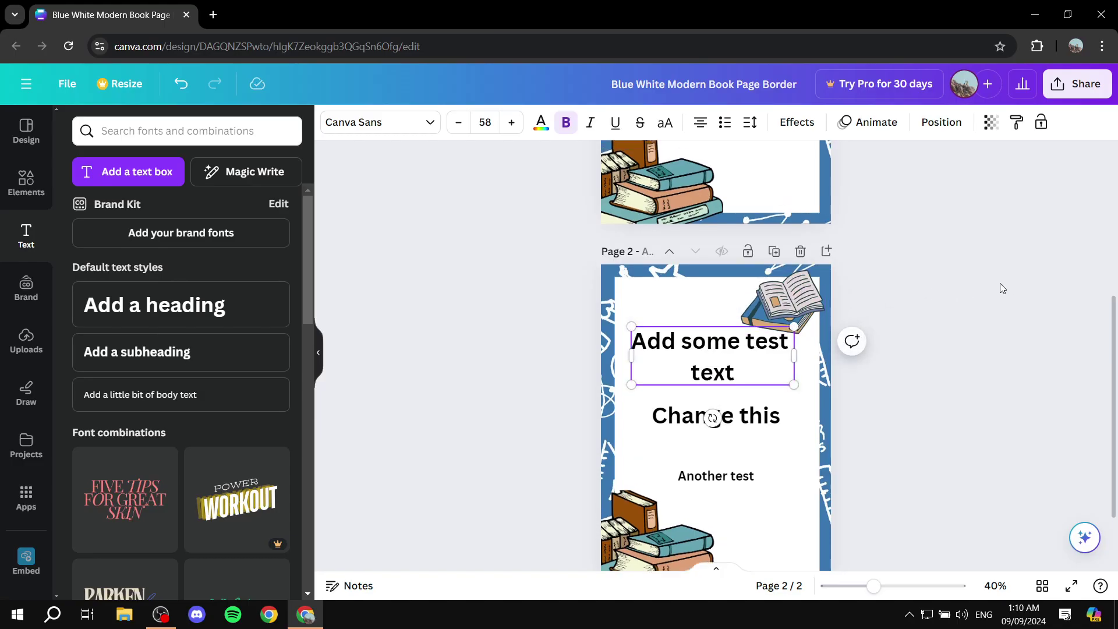
scroll(1000, 288, up, 3)
Step: Deselect page 2's top heading
click(997, 285)
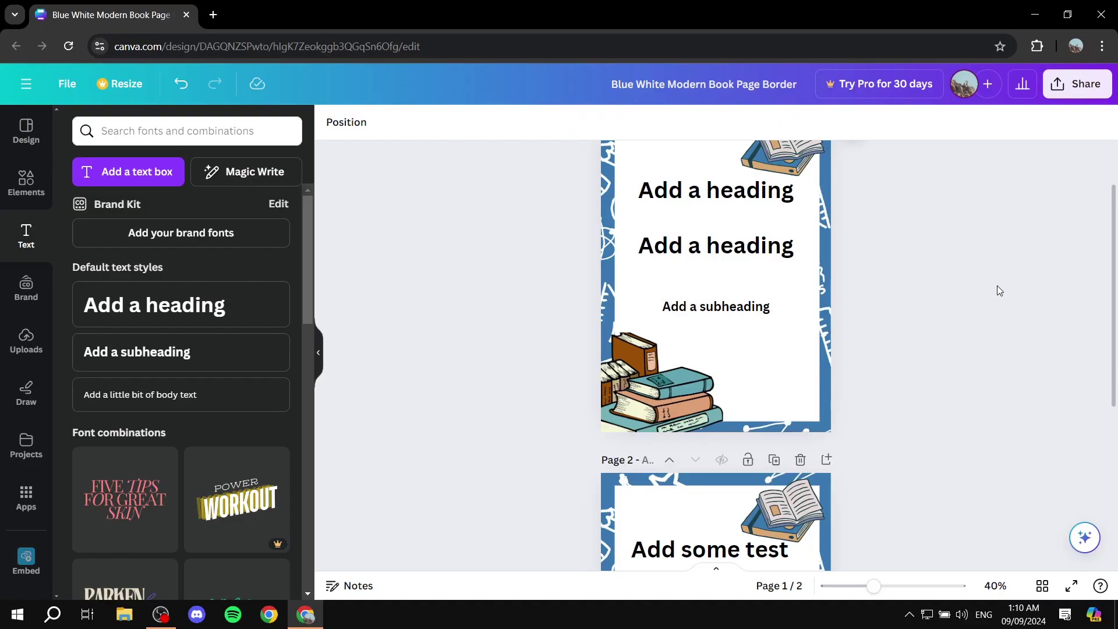
scroll(915, 320, up, 1)
scroll(910, 275, down, 1)
scroll(937, 263, down, 3)
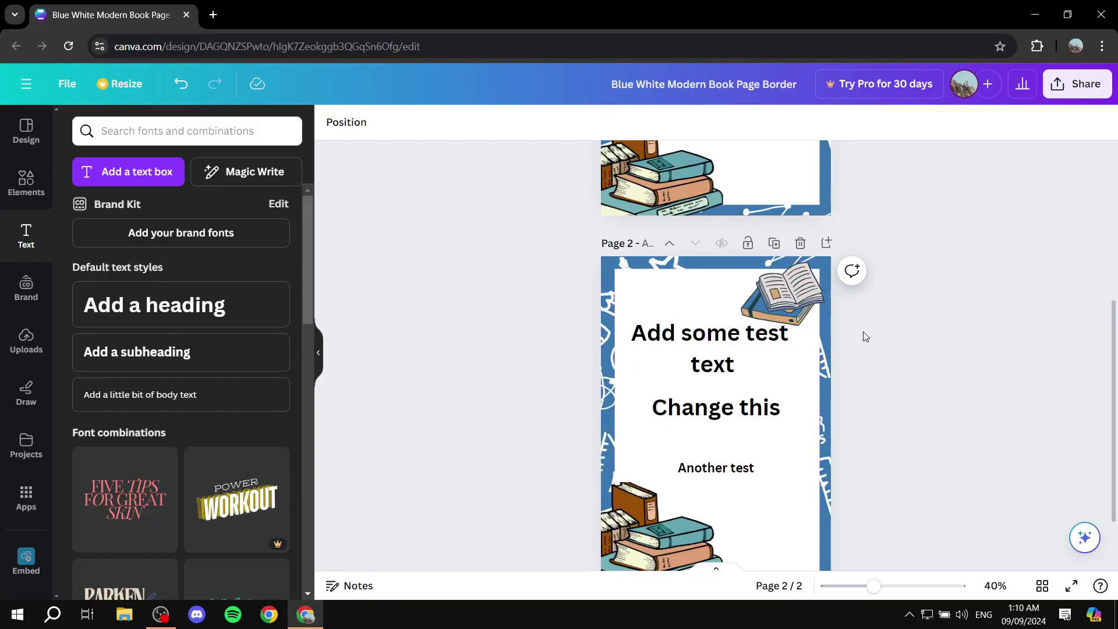
scroll(859, 330, up, 3)
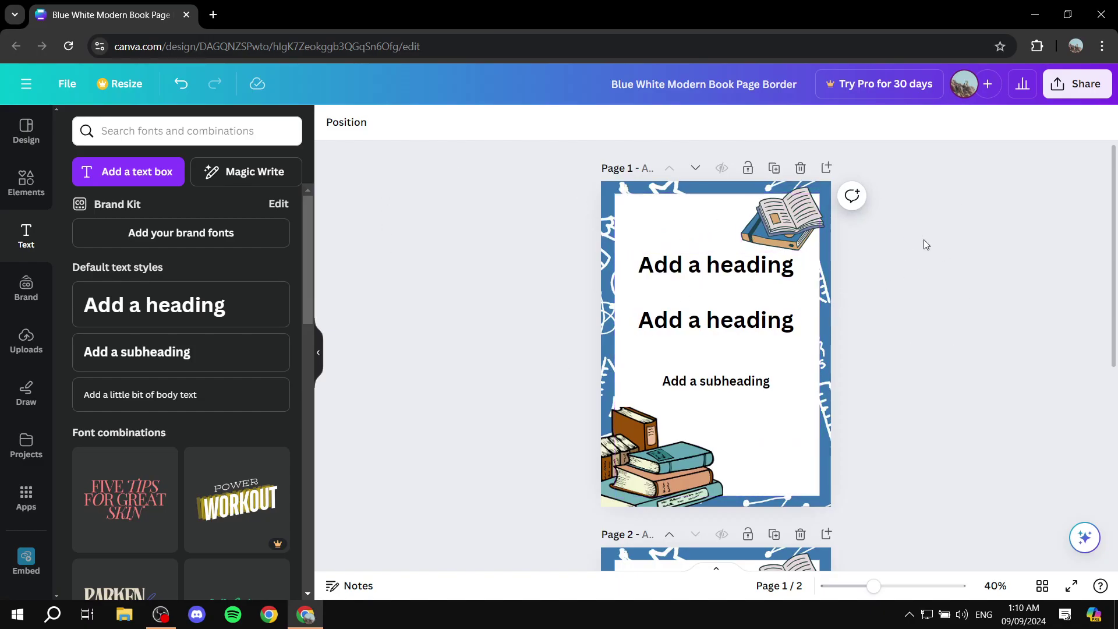
scroll(1069, 396, down, 4)
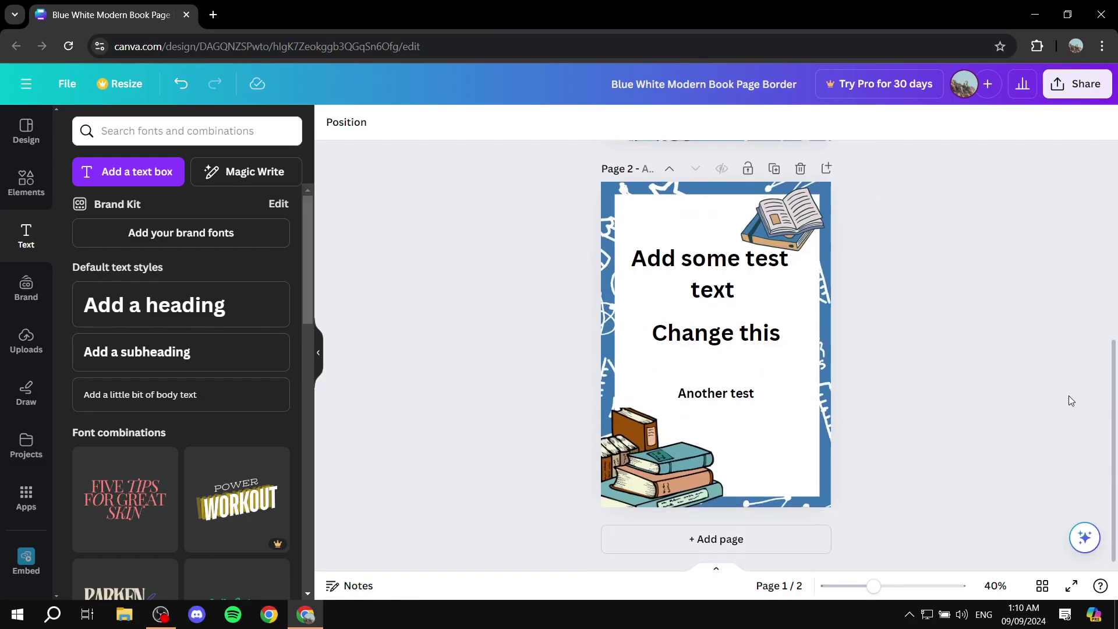
scroll(1046, 274, up, 3)
scroll(909, 295, down, 1)
scroll(917, 268, down, 3)
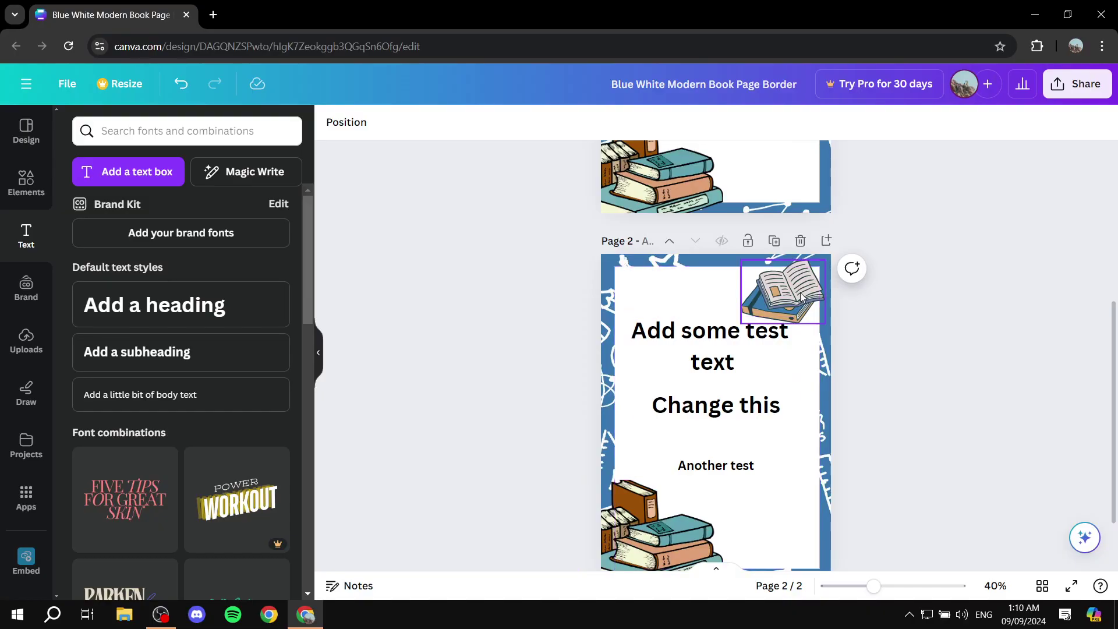
scroll(961, 259, up, 4)
scroll(917, 278, up, 1)
scroll(917, 278, down, 1)
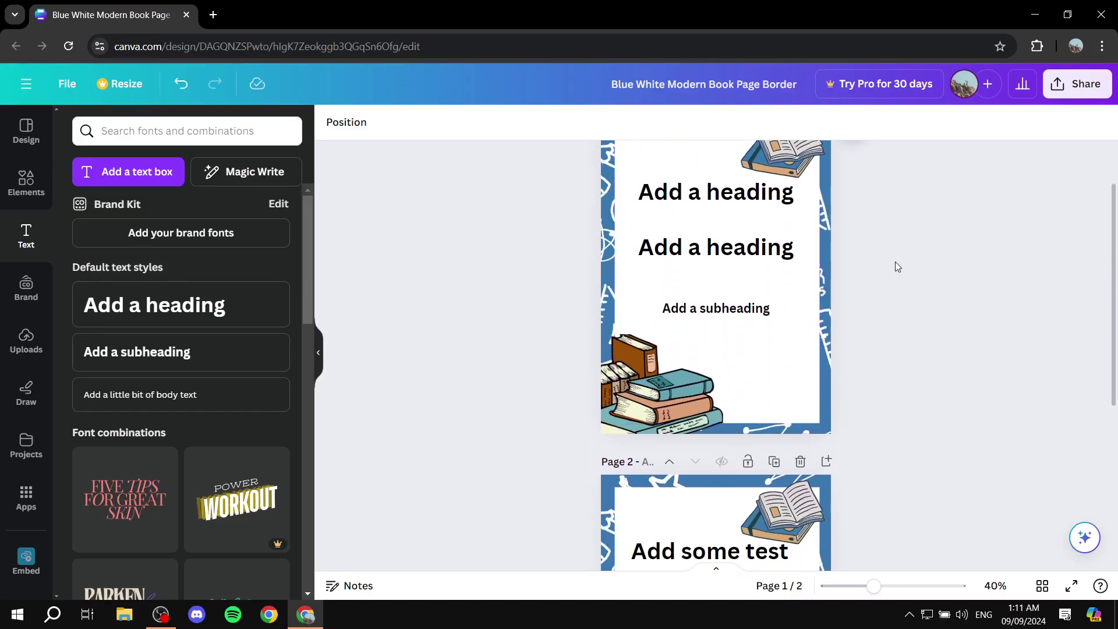
scroll(896, 262, down, 4)
Step: Delete page 2's open-book illustration, keeping its text and stacked-books picture
click(796, 303)
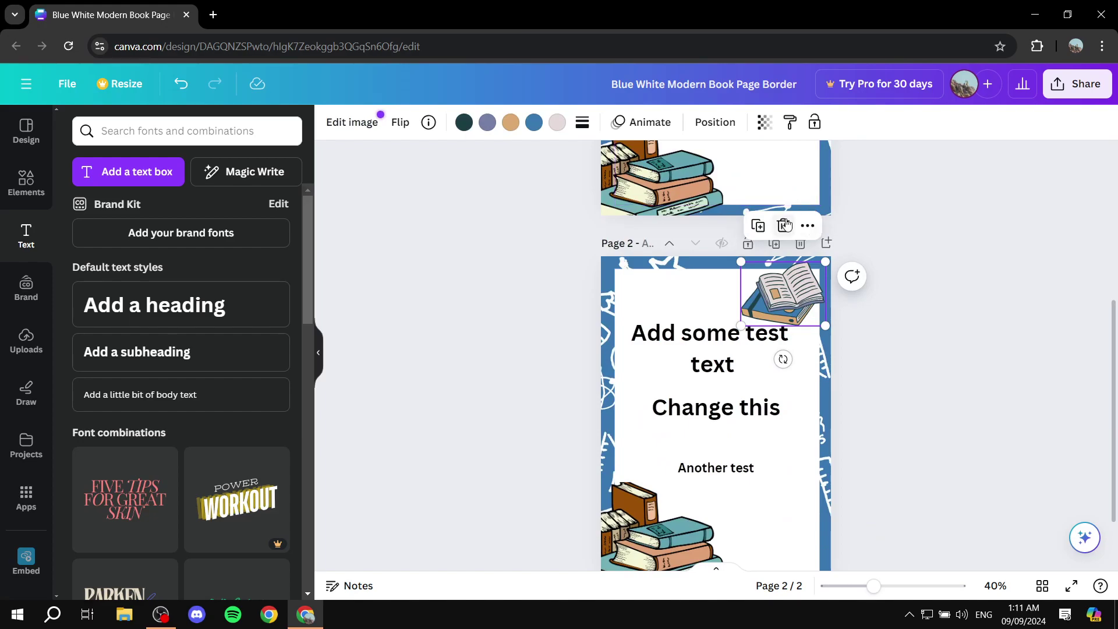
click(783, 225)
scroll(927, 279, down, 2)
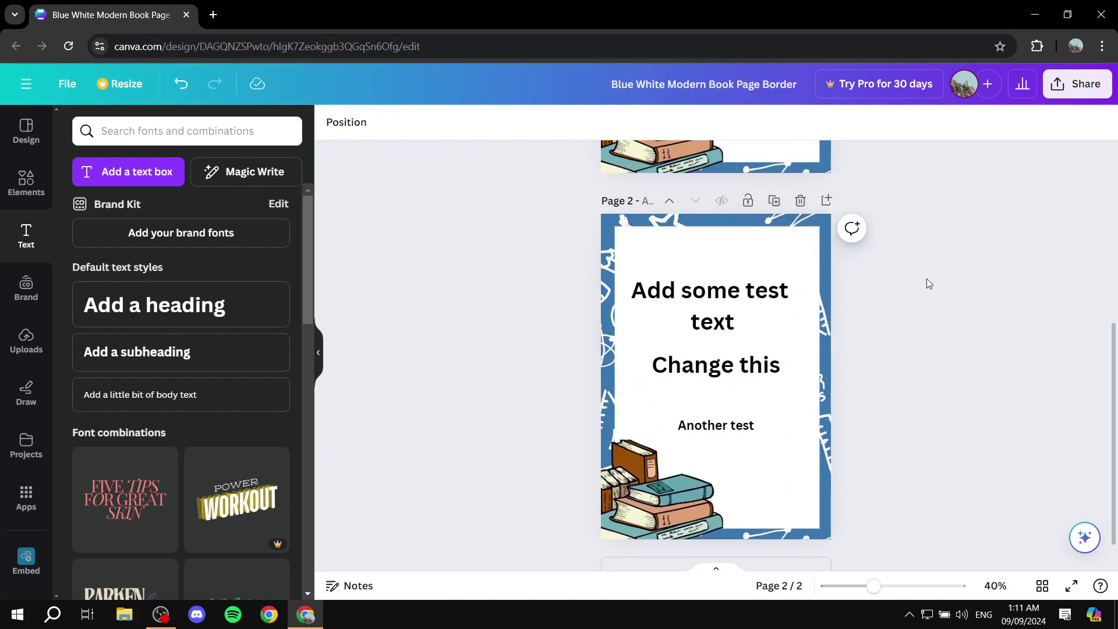
scroll(955, 288, up, 1)
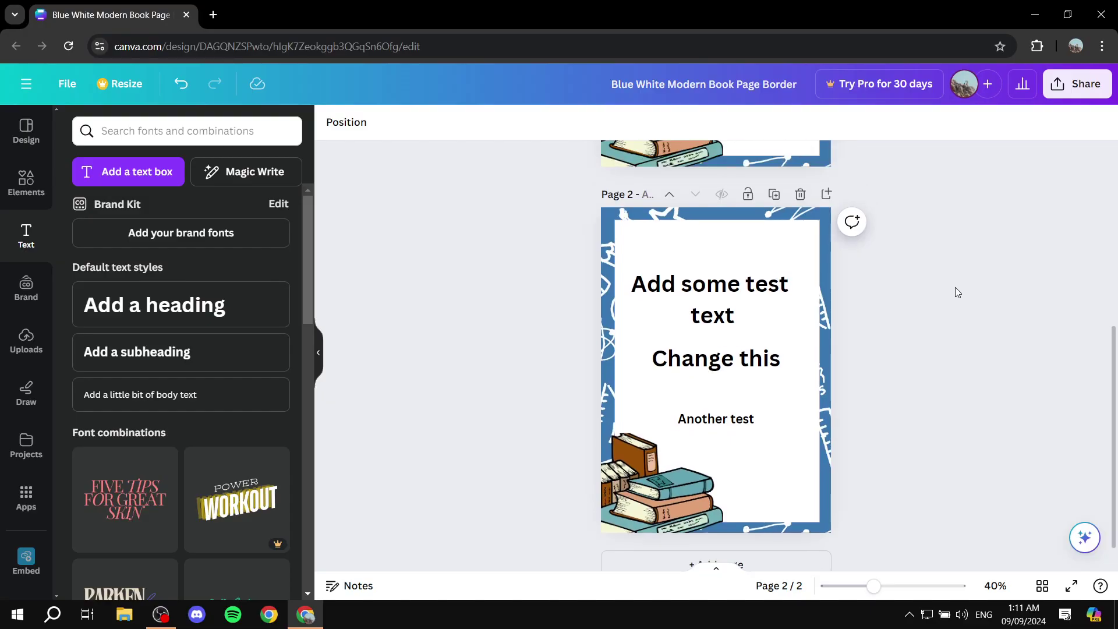
scroll(954, 289, up, 4)
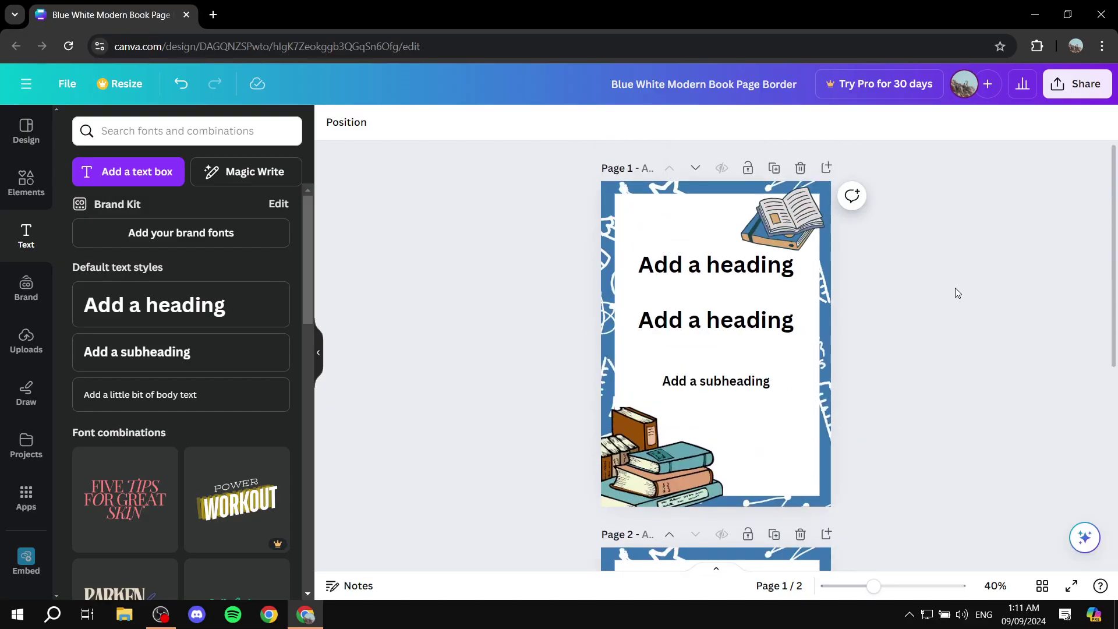
scroll(948, 286, down, 5)
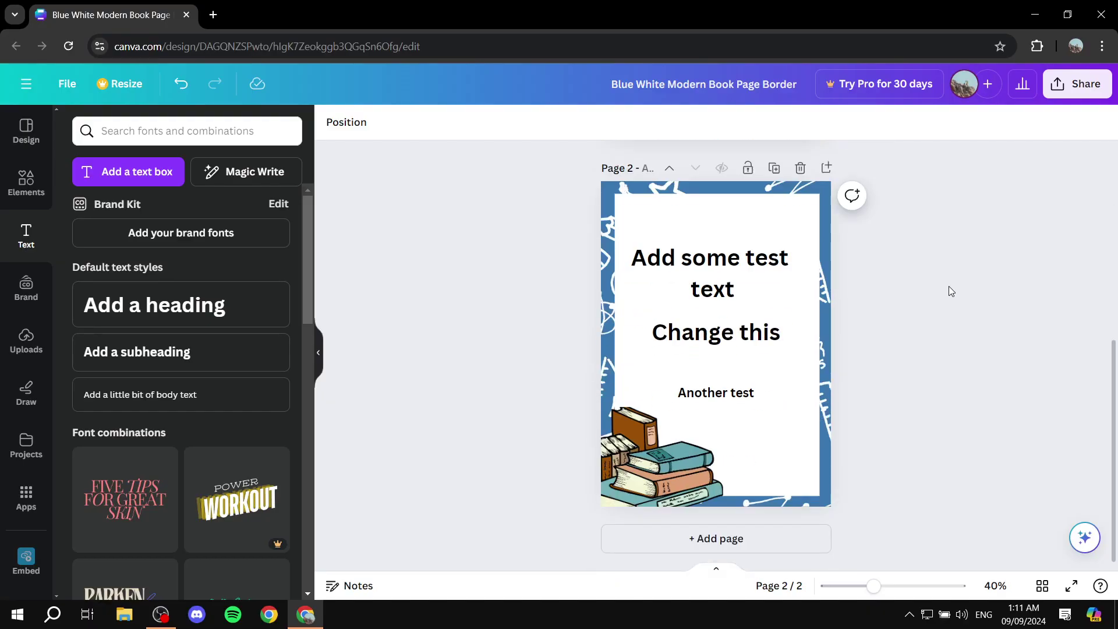
click(617, 253)
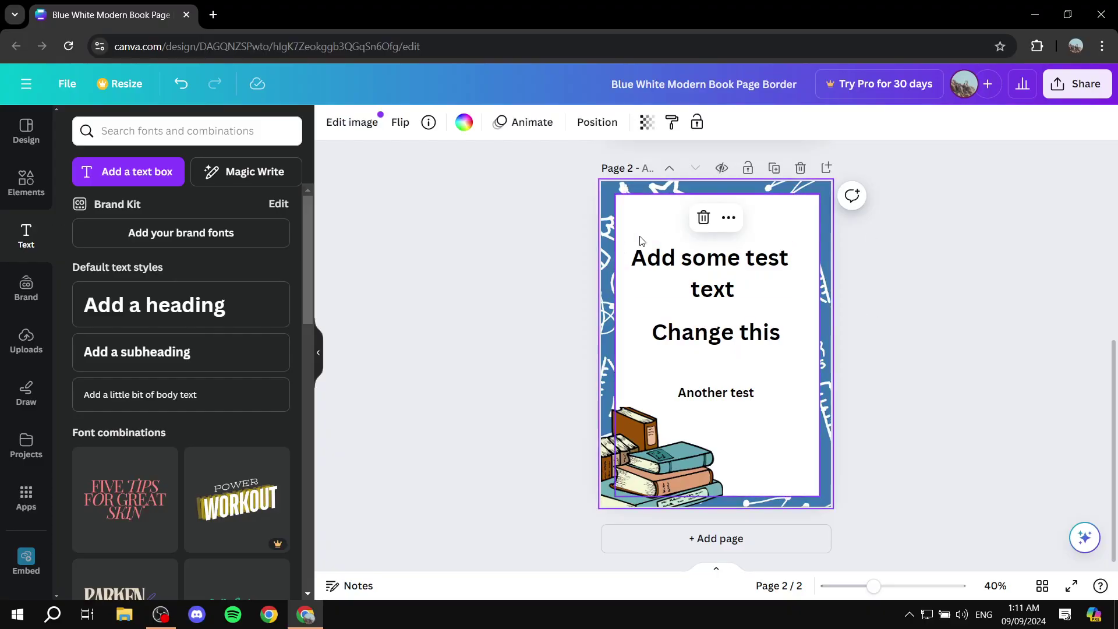
click(1024, 279)
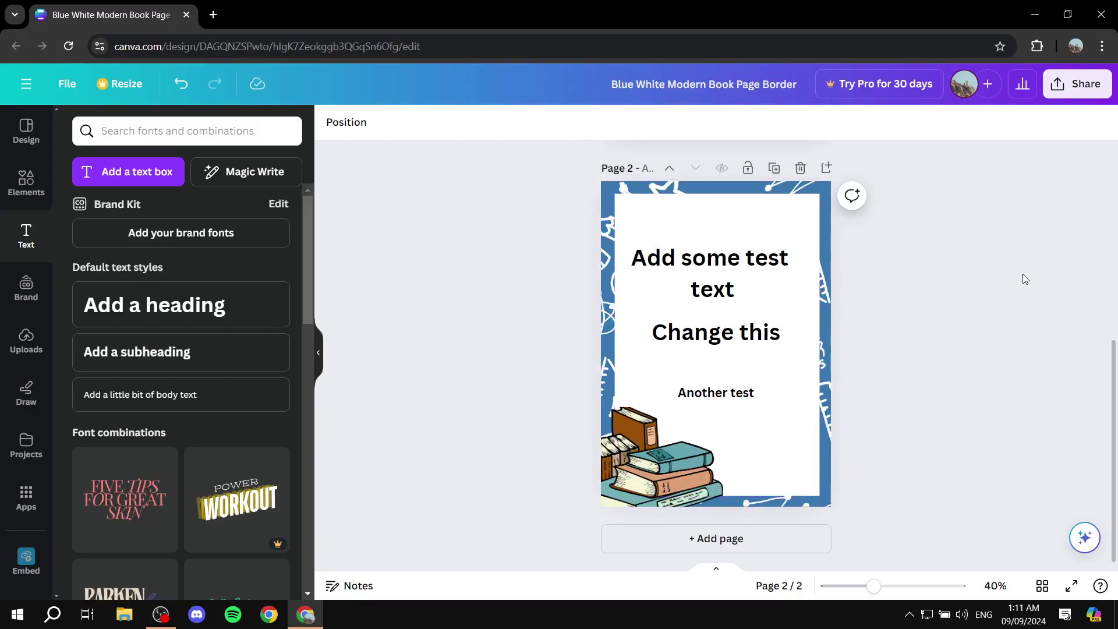